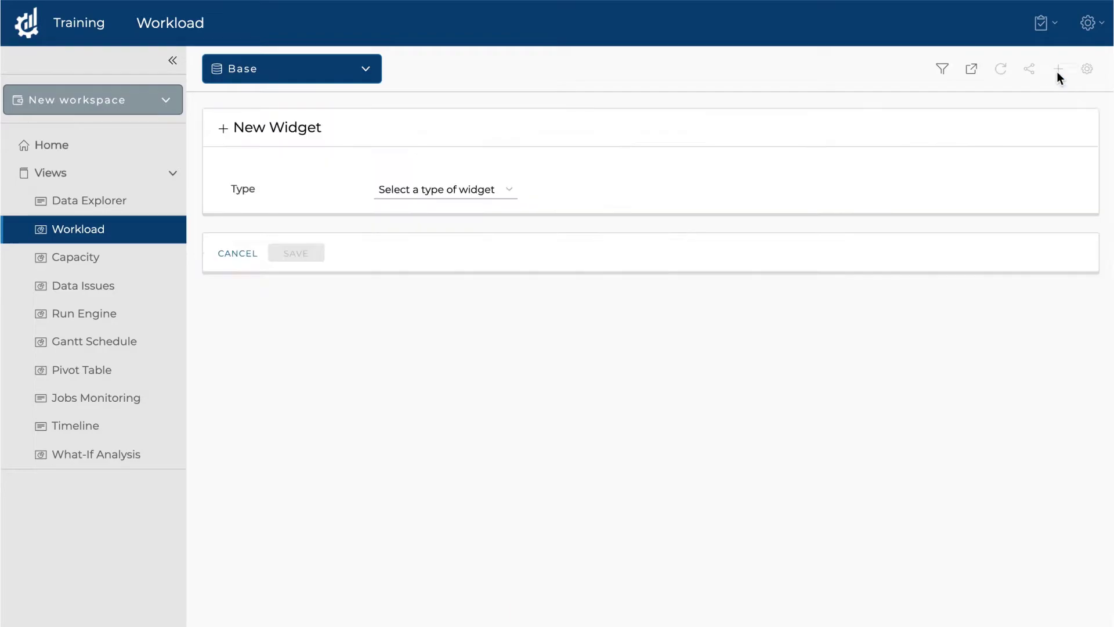
- Save a New Job Button widget labelled 'Run Engine' that runs 'Optimization server - Run Engine task'
{"action": "left_click", "coordinate": [467, 181]}
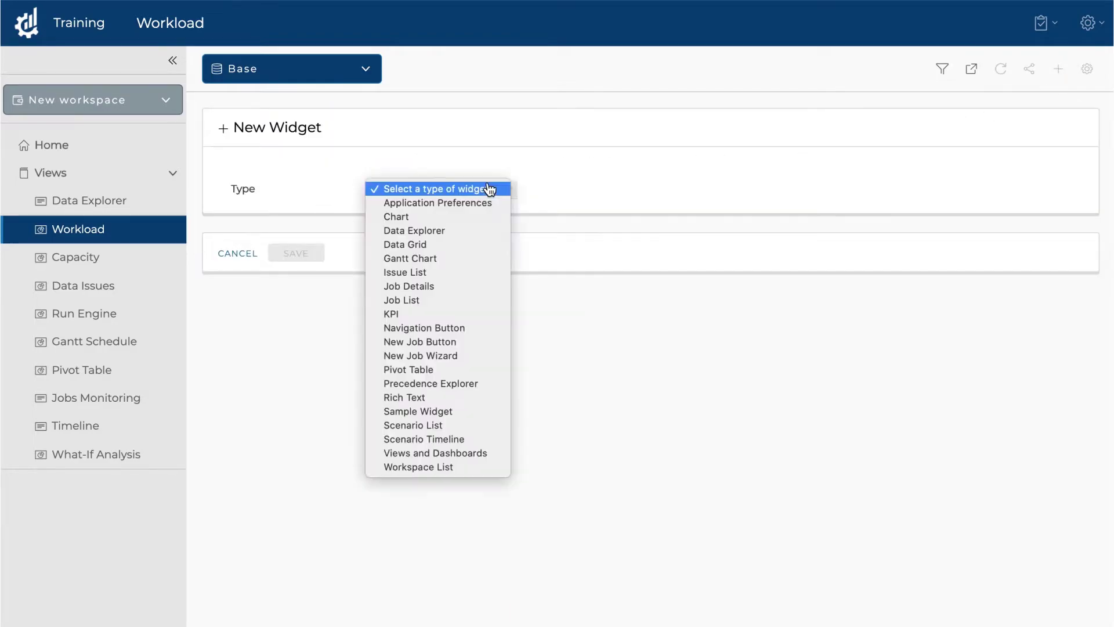
{"action": "left_click", "coordinate": [485, 342]}
{"action": "left_click", "coordinate": [570, 448]}
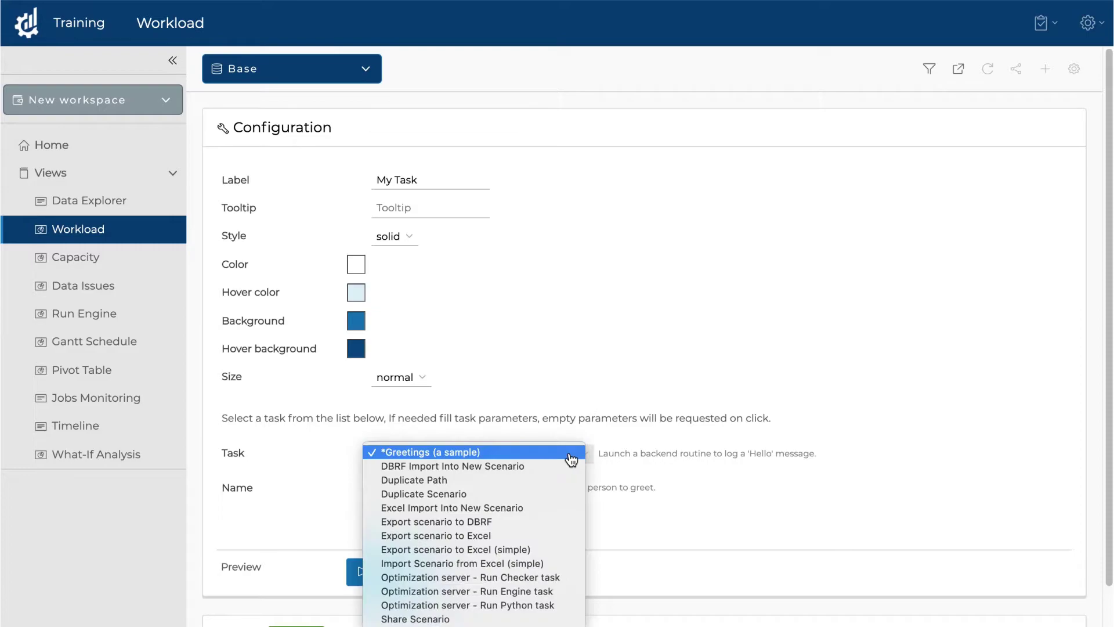
{"action": "left_click", "coordinate": [562, 592]}
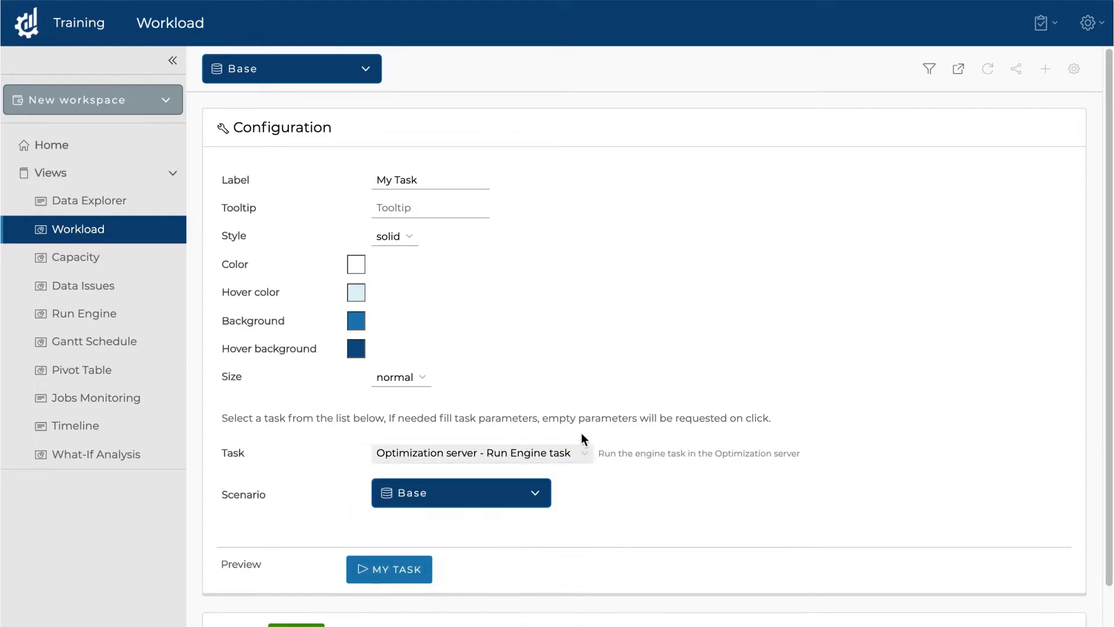
{"action": "left_click_drag", "start_coordinate": [442, 181], "coordinate": [366, 186]}
{"action": "type", "text": "Run Engine"}
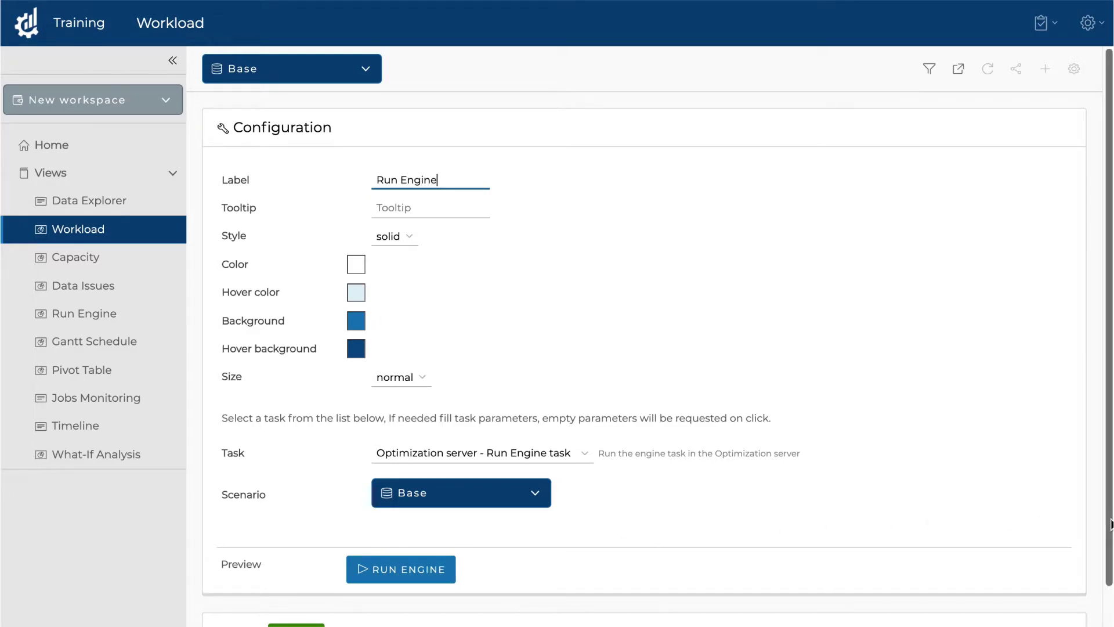
{"action": "scroll", "coordinate": [897, 604], "scroll_direction": "down", "scroll_amount": 1}
{"action": "left_click", "coordinate": [317, 594]}
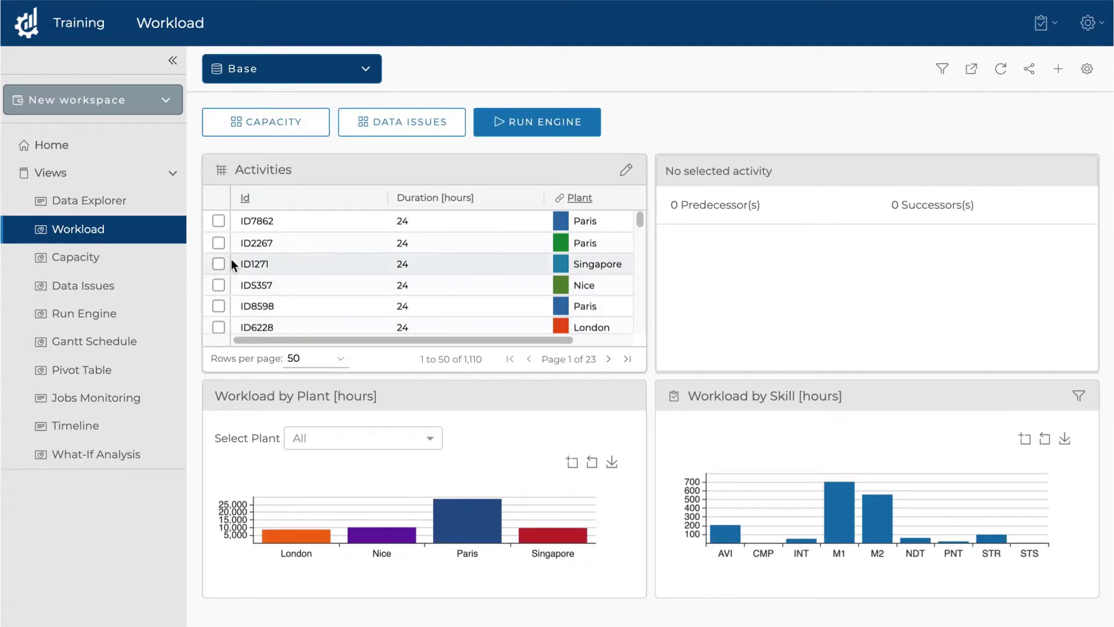
- Tick activities ID2267, ID7862 and ID8598 to show their predecessors
{"action": "left_click", "coordinate": [218, 244]}
{"action": "left_click", "coordinate": [219, 221]}
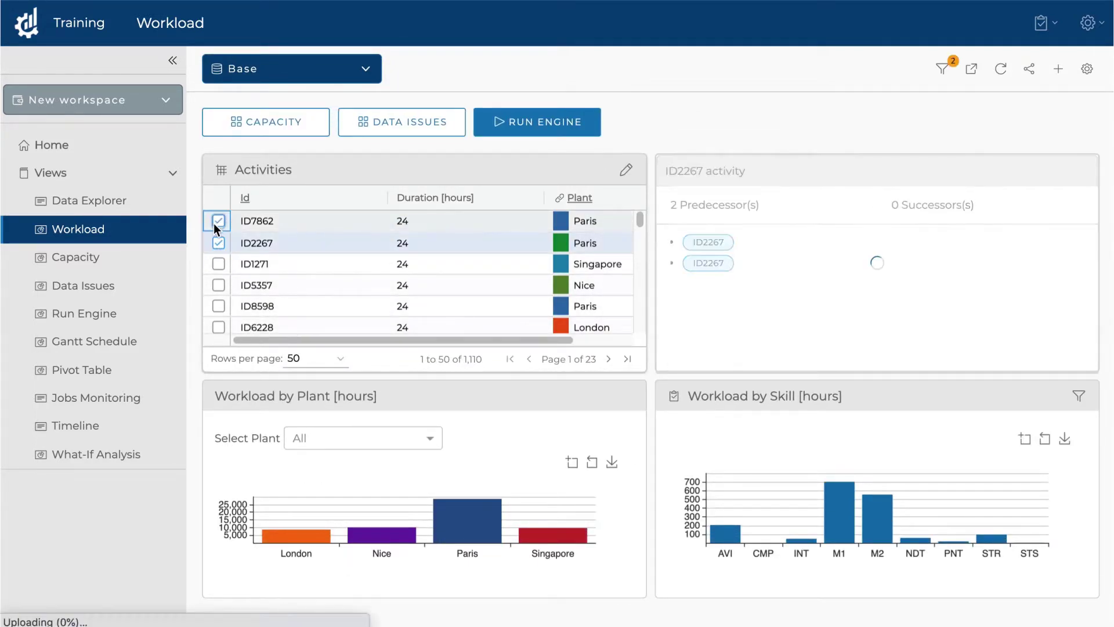
{"action": "left_click", "coordinate": [290, 312]}
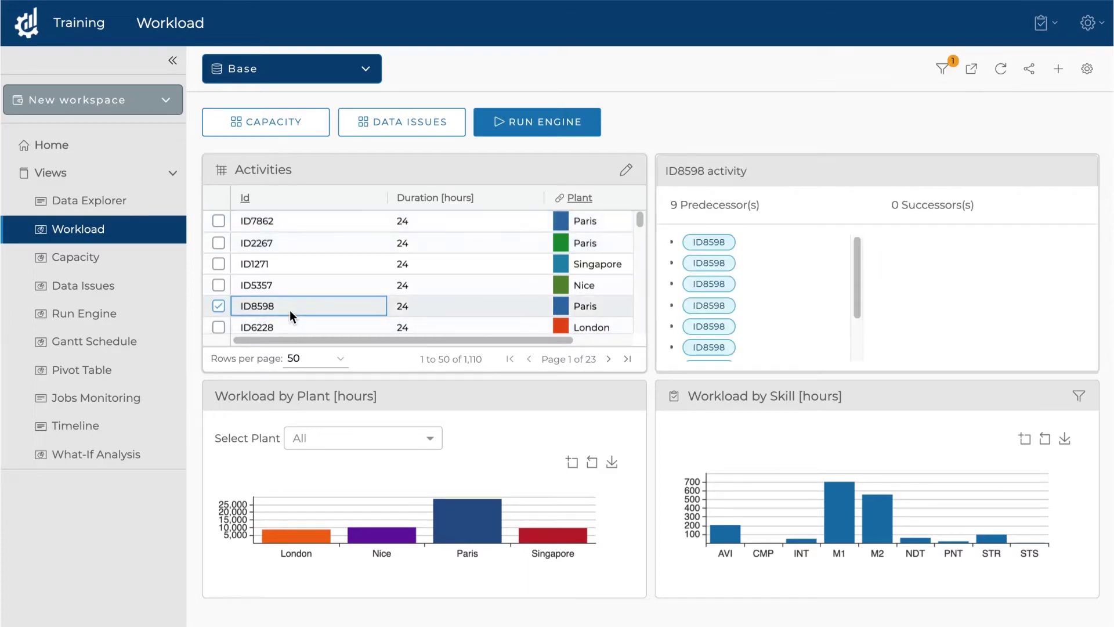
- Filter the Workload by Plant chart to the Nice and Paris plants
{"action": "left_click", "coordinate": [429, 440]}
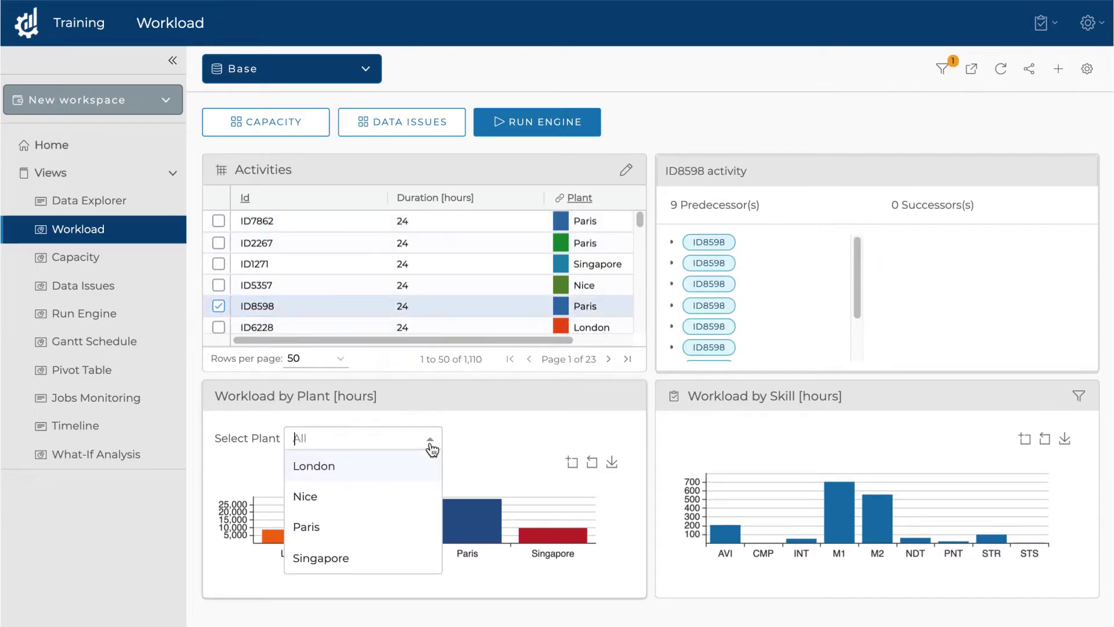
{"action": "left_click", "coordinate": [381, 512]}
{"action": "left_click", "coordinate": [477, 439]}
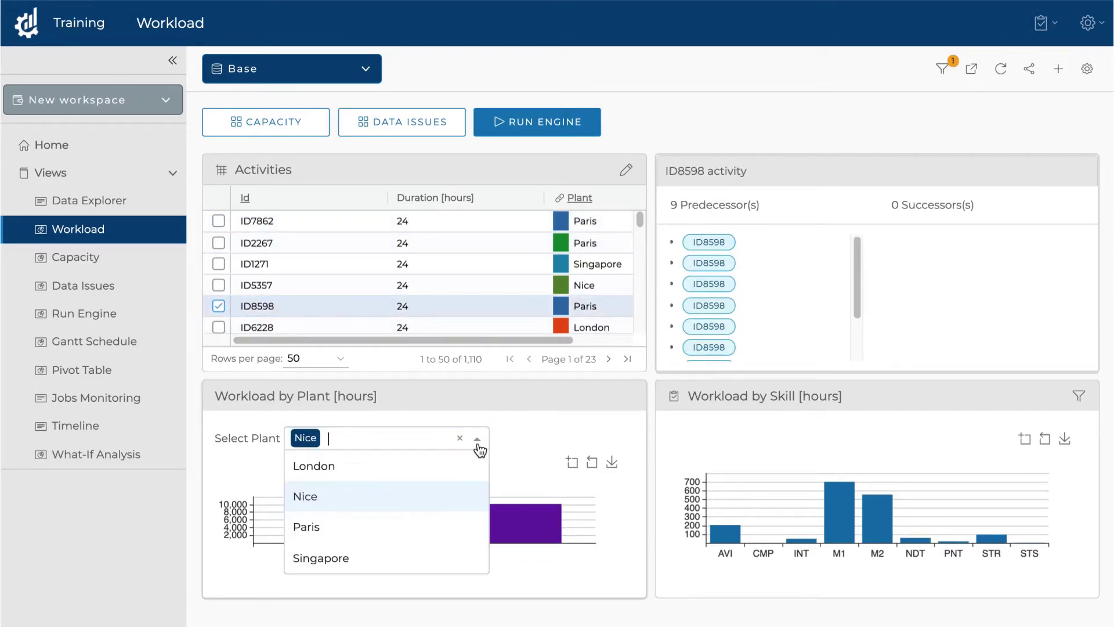
{"action": "left_click", "coordinate": [417, 534]}
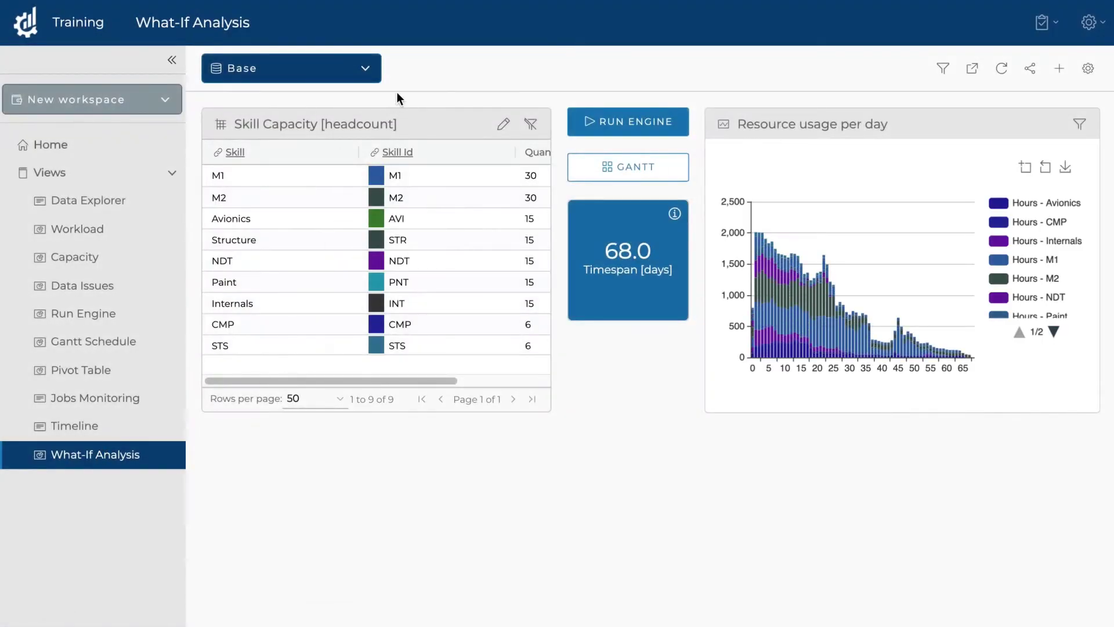
- In the Reduced Capacity scenario, set M1 and M2 skill capacity quantities to 15
{"action": "left_click", "coordinate": [348, 68]}
{"action": "left_click", "coordinate": [345, 150]}
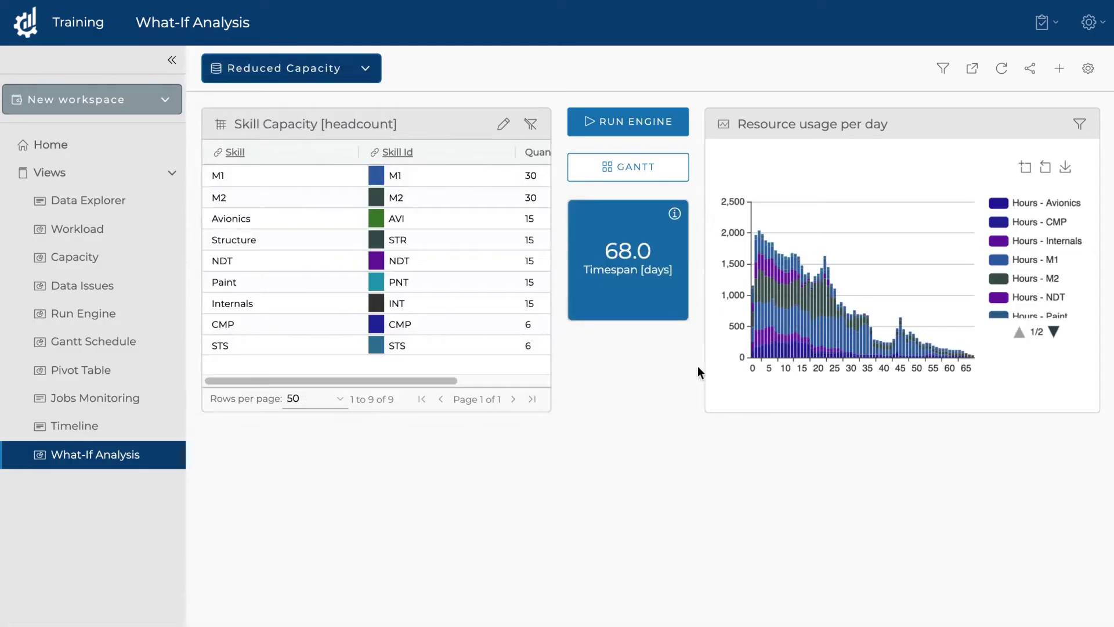
{"action": "left_click", "coordinate": [503, 124]}
{"action": "double_click", "coordinate": [411, 172]}
{"action": "type", "text": "15"}
{"action": "double_click", "coordinate": [435, 200]}
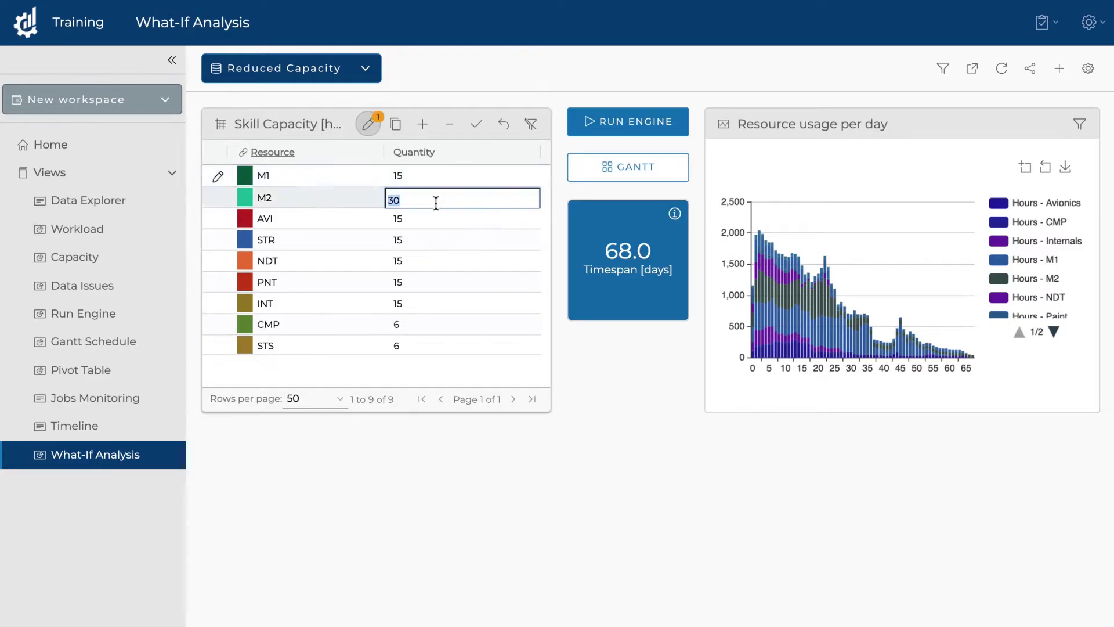
{"action": "key", "text": "Return"}
{"action": "left_click", "coordinate": [477, 124]}
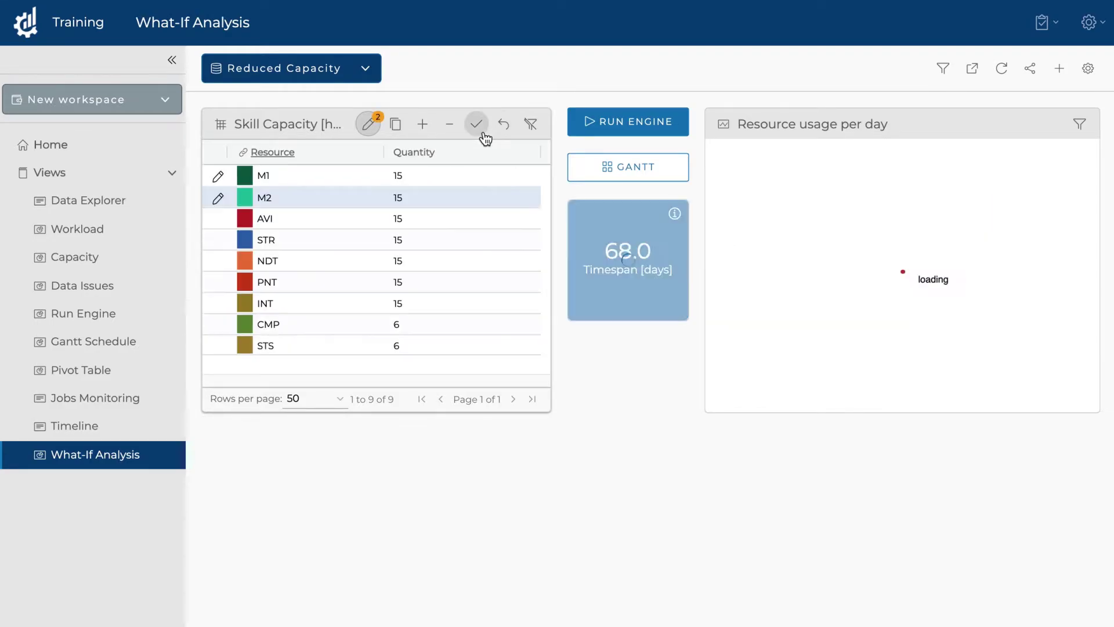
- Run the engine on the Reduced Capacity scenario
{"action": "left_click", "coordinate": [598, 123]}
{"action": "left_click", "coordinate": [415, 315]}
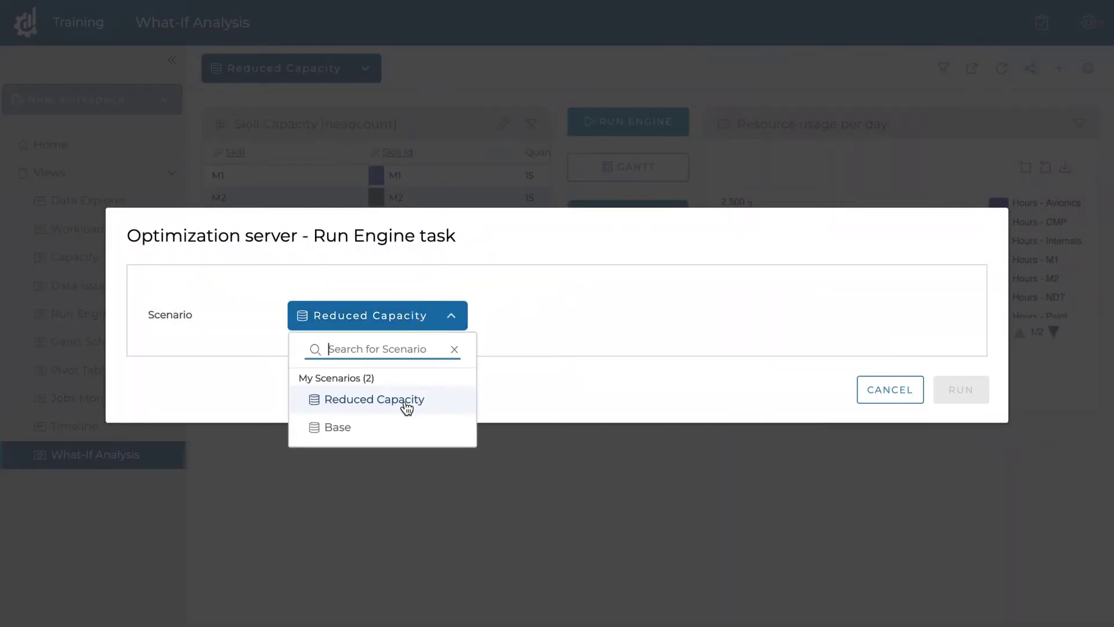
{"action": "left_click", "coordinate": [409, 403]}
{"action": "left_click", "coordinate": [961, 390]}
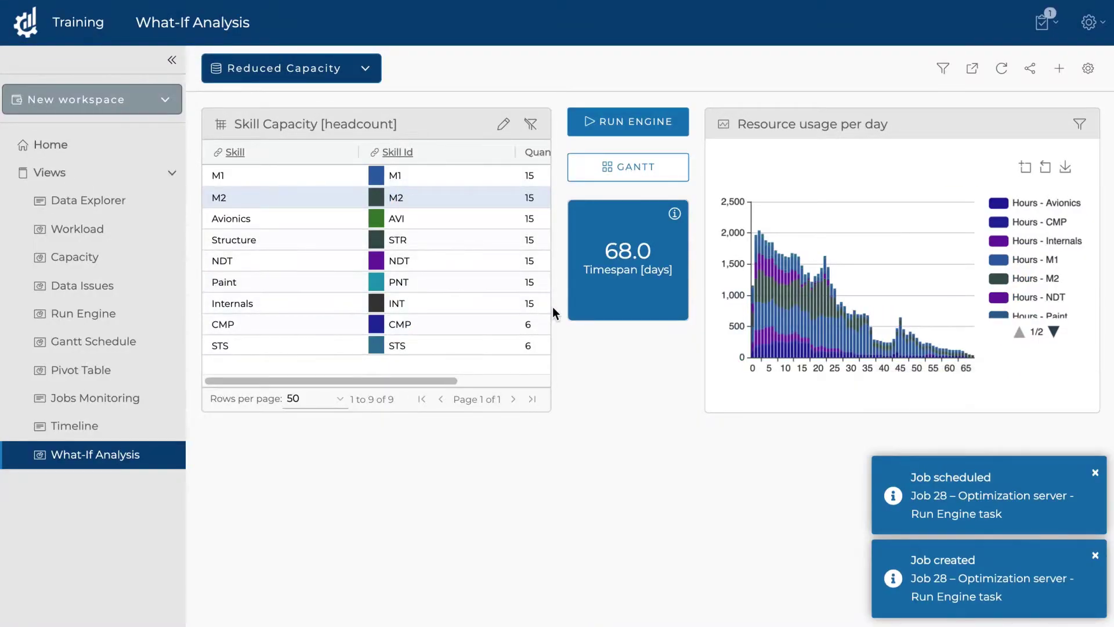
- Compare results by switching to the Base scenario and back to Reduced Capacity
{"action": "left_click", "coordinate": [366, 68]}
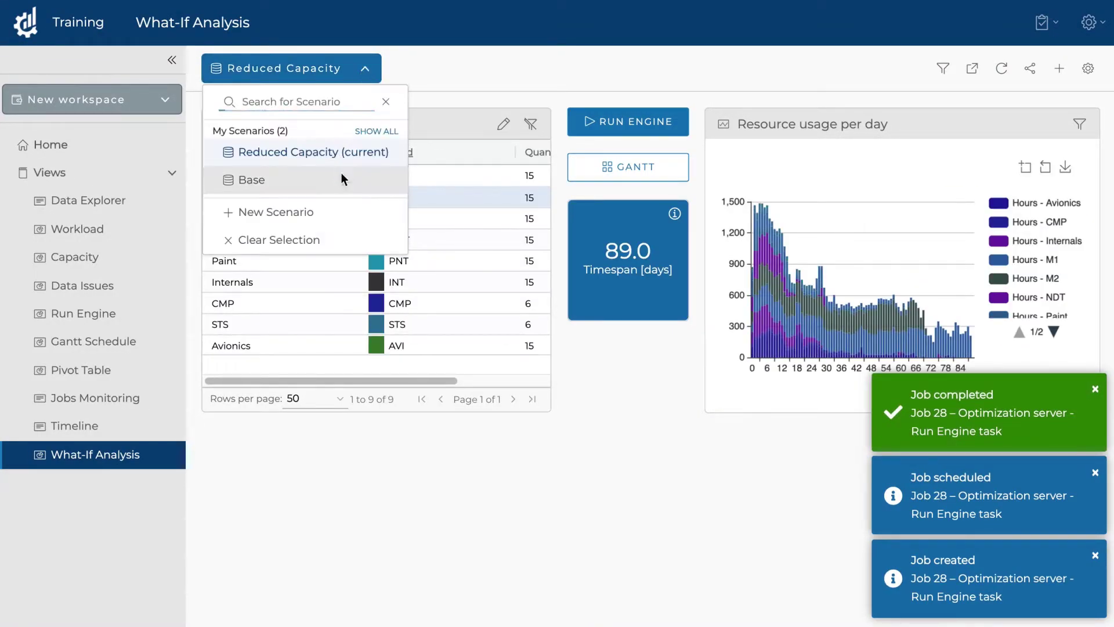
{"action": "left_click", "coordinate": [341, 174]}
{"action": "left_click", "coordinate": [365, 68]}
{"action": "left_click", "coordinate": [278, 153]}
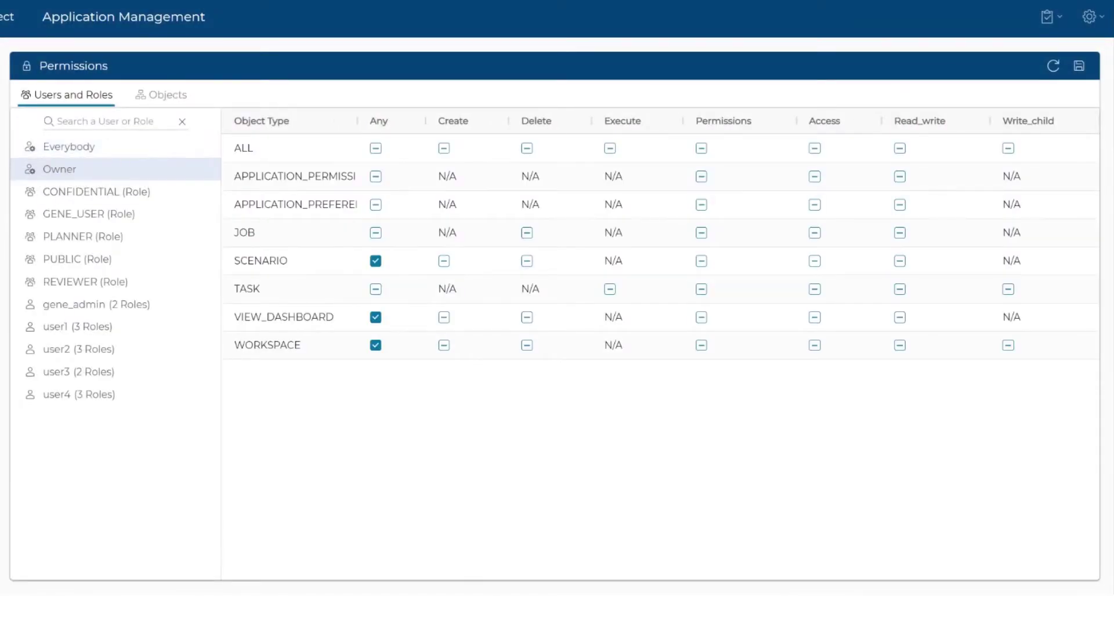
- Grant Everybody Execute and Access permissions on the Greetings task and save
{"action": "left_click", "coordinate": [156, 96]}
{"action": "left_click", "coordinate": [23, 147]}
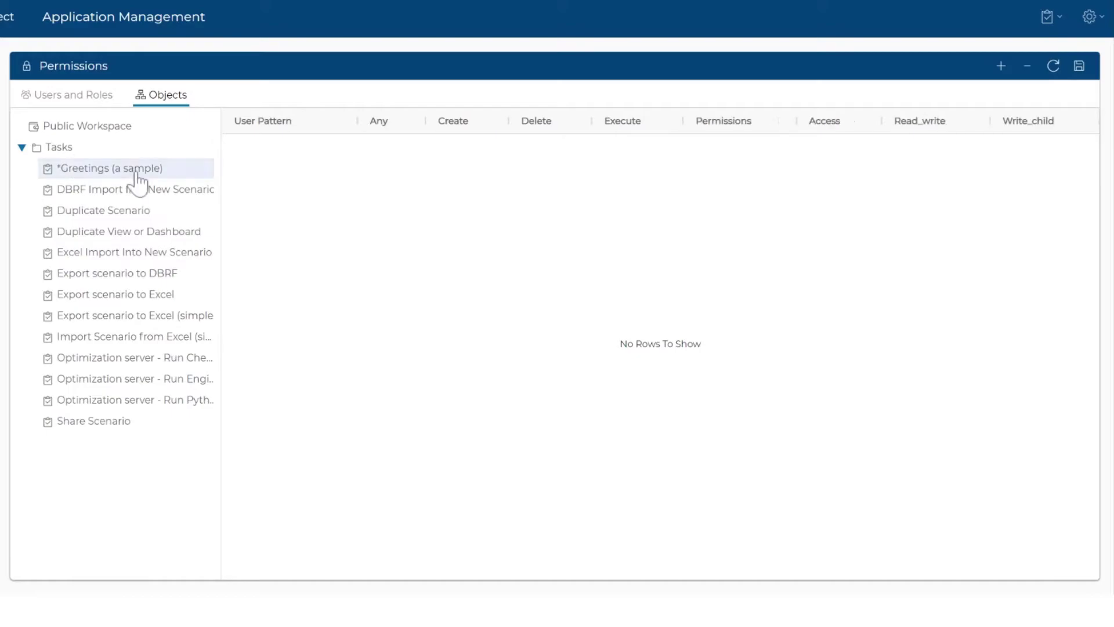
{"action": "left_click", "coordinate": [1001, 66]}
{"action": "left_click", "coordinate": [692, 313]}
{"action": "left_click", "coordinate": [651, 343]}
{"action": "left_click", "coordinate": [732, 348]}
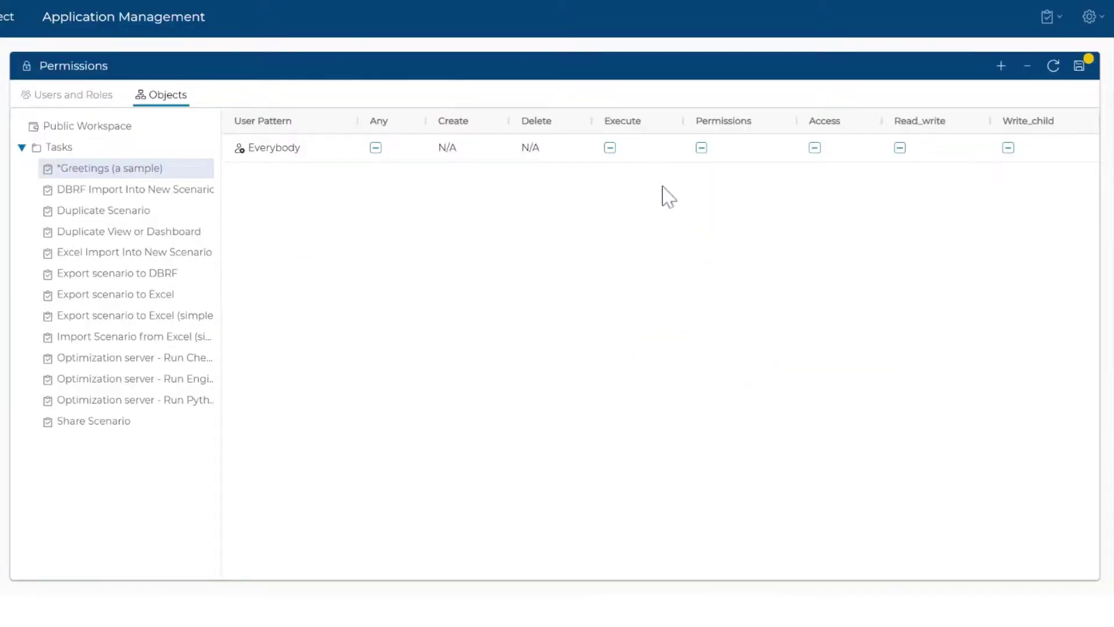
{"action": "left_click", "coordinate": [610, 148]}
{"action": "left_click", "coordinate": [815, 149]}
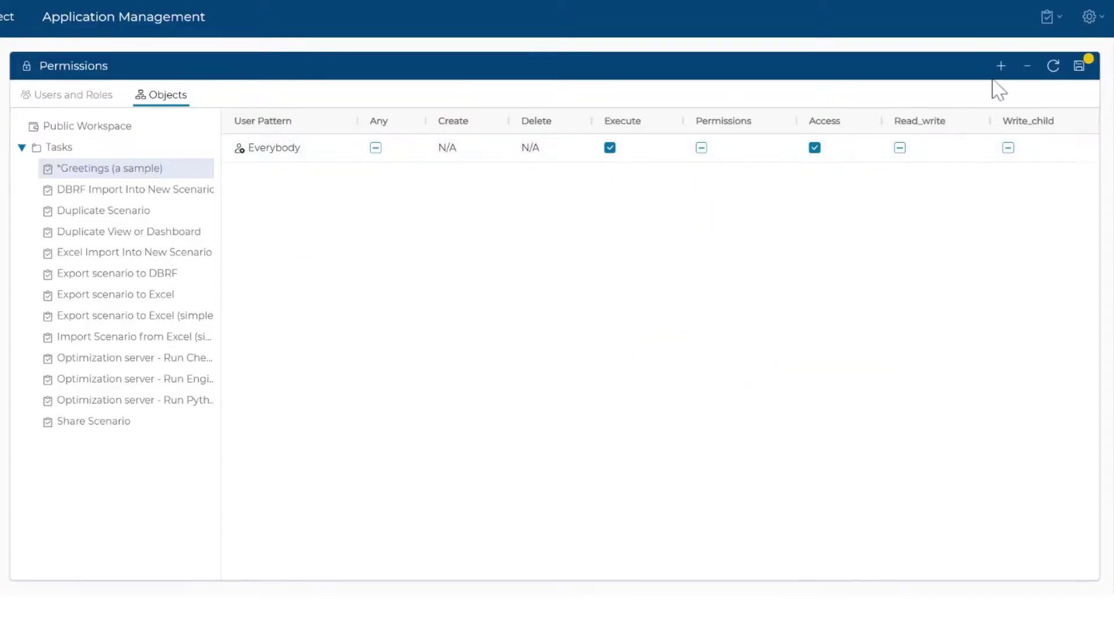
{"action": "left_click", "coordinate": [1079, 66]}
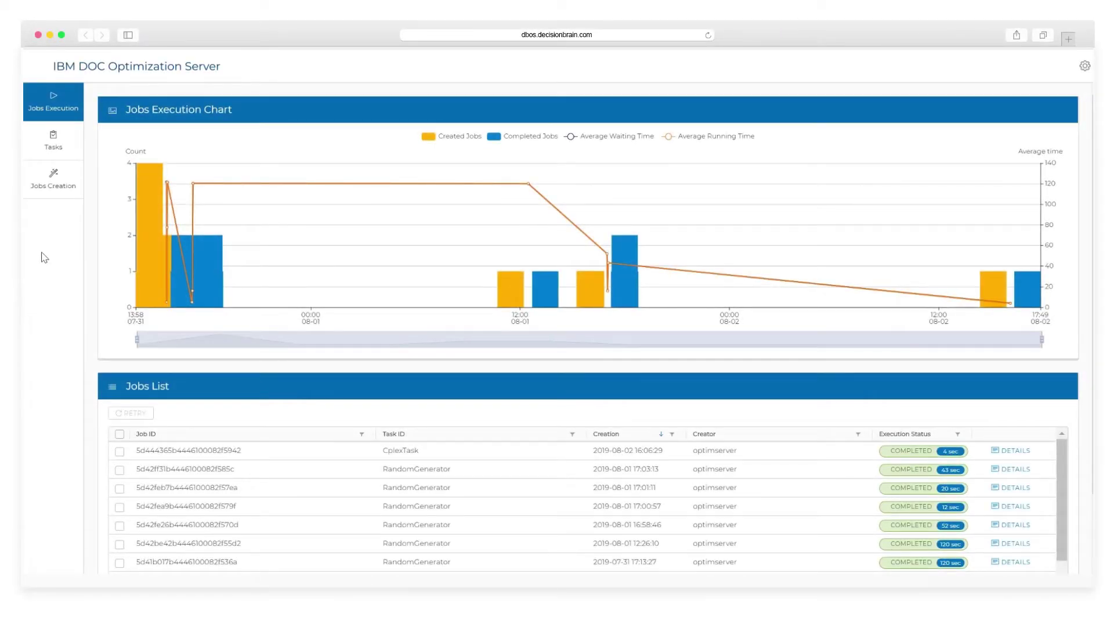
- Set up a CplexTask job described 'Demo cplex task 2' with model UFL_25_35_1.mps
{"action": "left_click", "coordinate": [46, 189]}
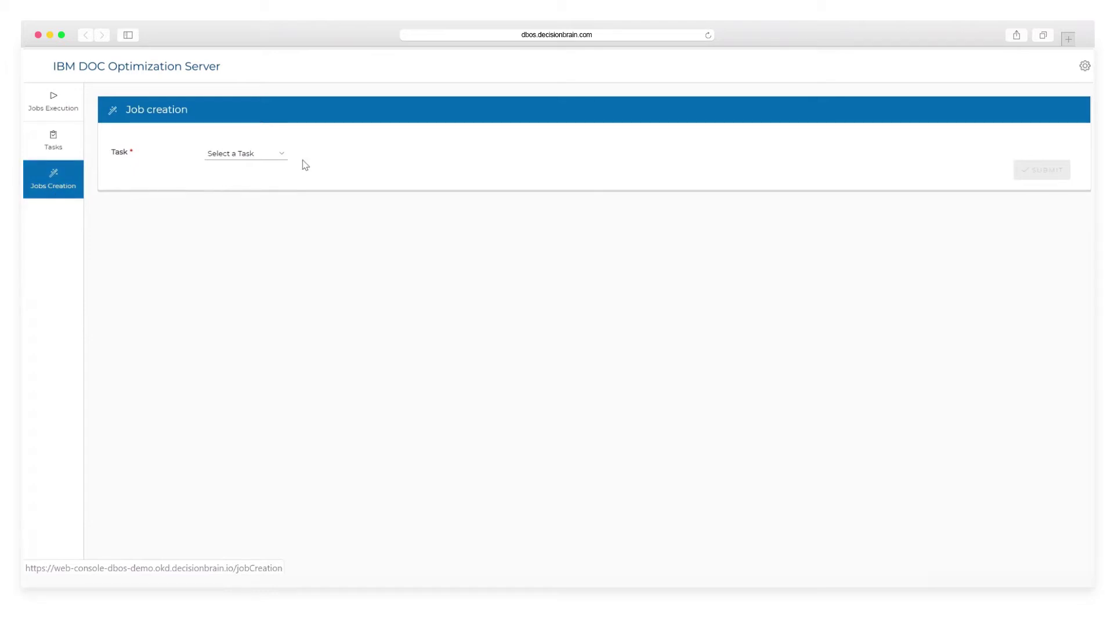
{"action": "left_click", "coordinate": [284, 154]}
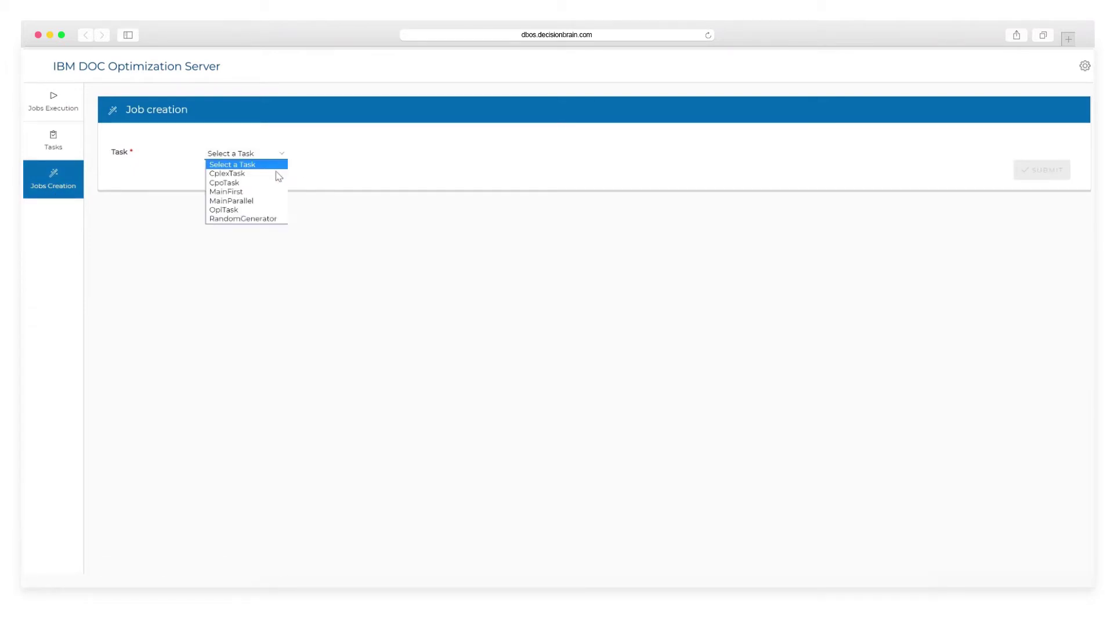
{"action": "left_click", "coordinate": [276, 173]}
{"action": "left_click", "coordinate": [234, 227]}
{"action": "type", "text": "Demo cplex task 2"}
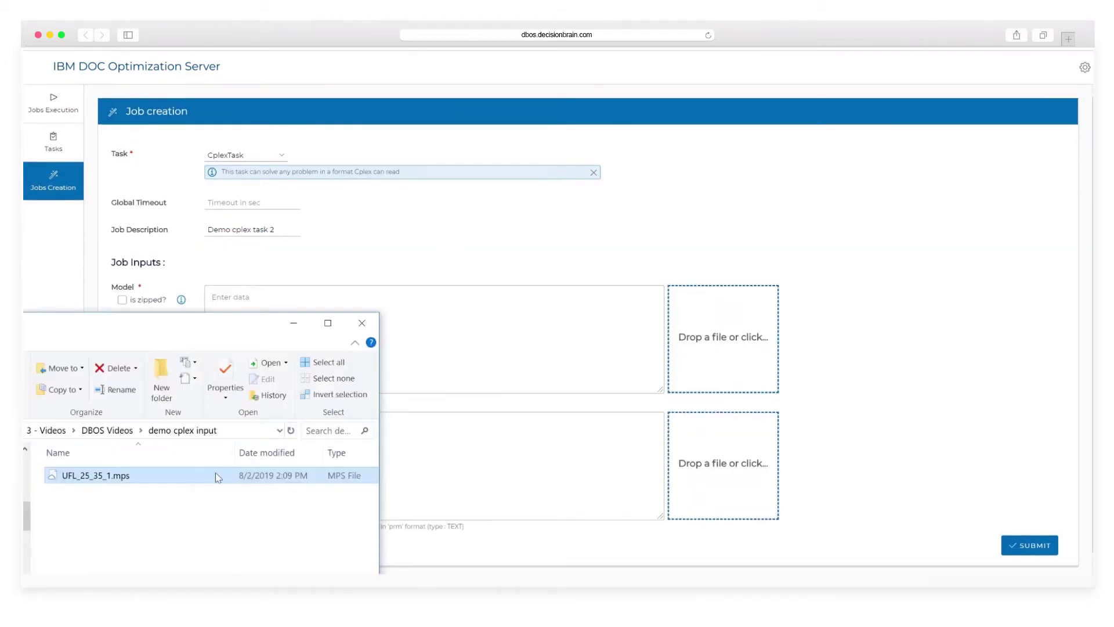
{"action": "left_click_drag", "start_coordinate": [112, 437], "coordinate": [760, 365]}
- Submit the CplexTask job and download all of its inputs
{"action": "left_click", "coordinate": [1029, 545]}
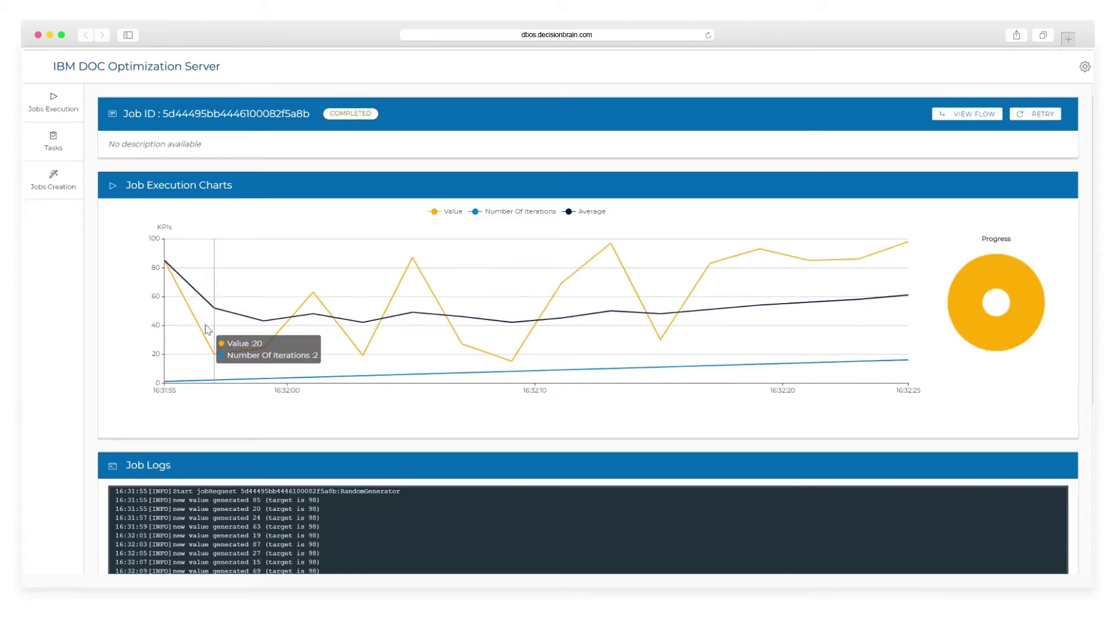
{"action": "scroll", "coordinate": [35, 319], "scroll_direction": "down", "scroll_amount": 5}
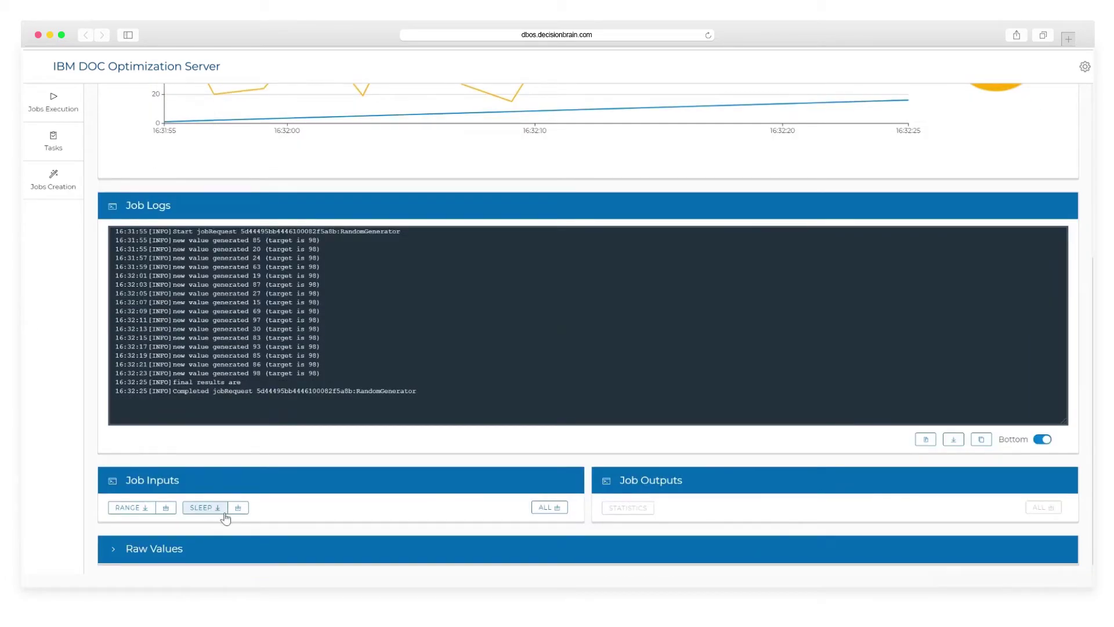
{"action": "left_click", "coordinate": [558, 510]}
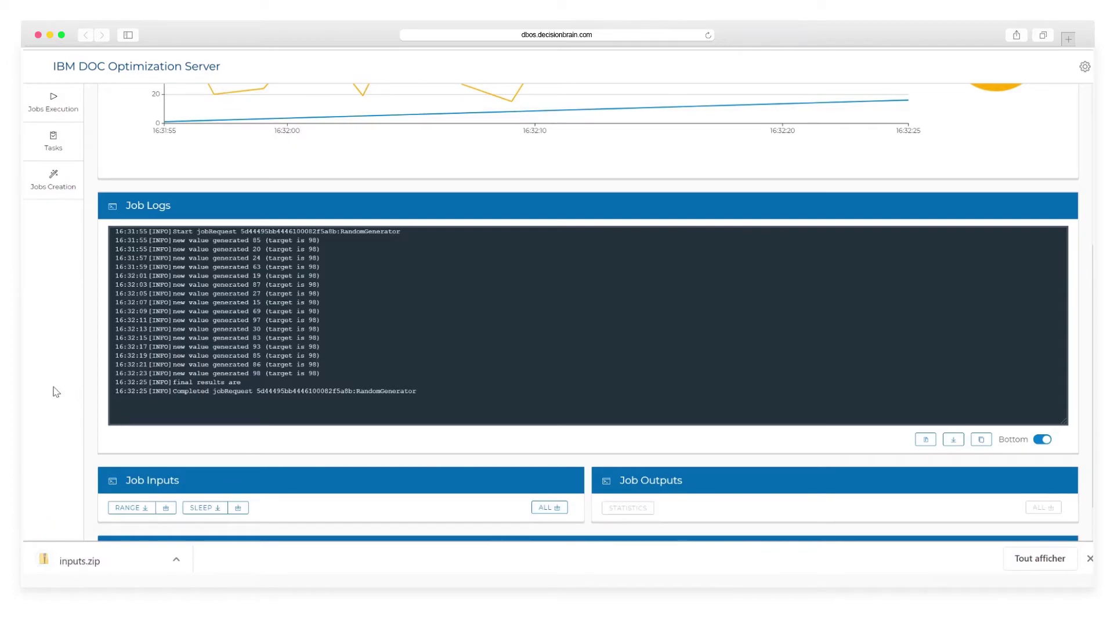
- Open the failed CpoTask job's details and download all its inputs
{"action": "left_click", "coordinate": [58, 110]}
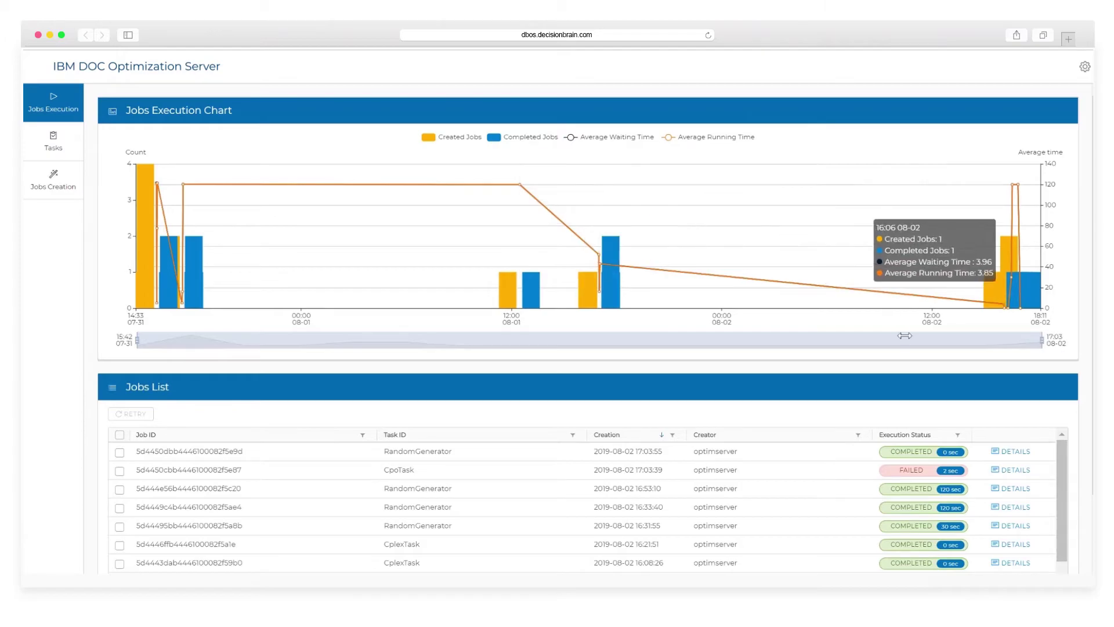
{"action": "left_click", "coordinate": [1015, 471]}
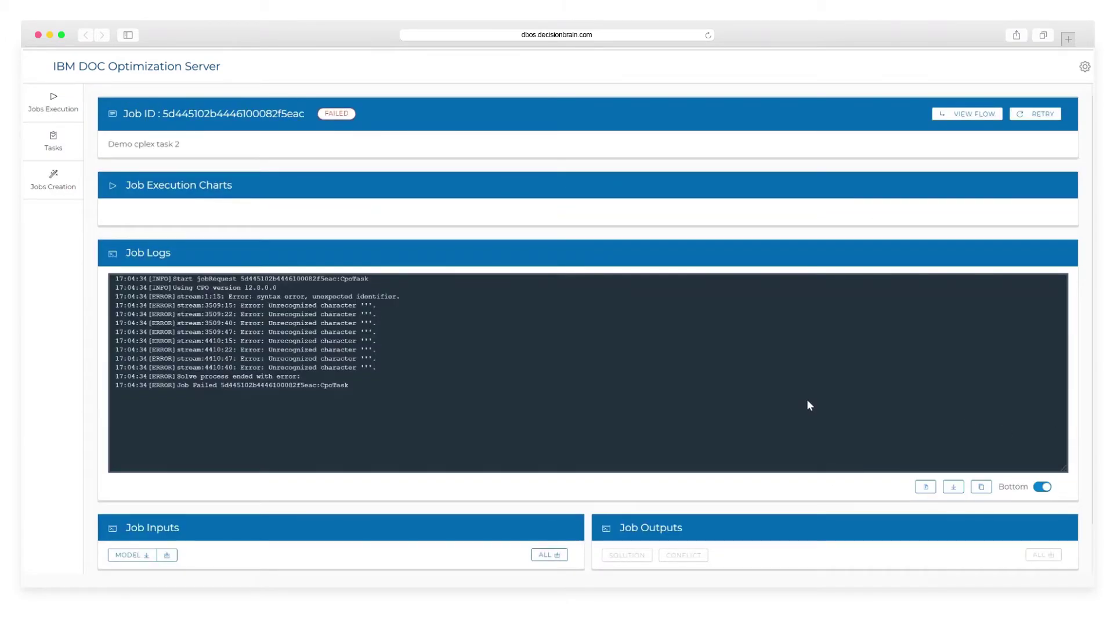
{"action": "scroll", "coordinate": [1006, 400], "scroll_direction": "down", "scroll_amount": 2}
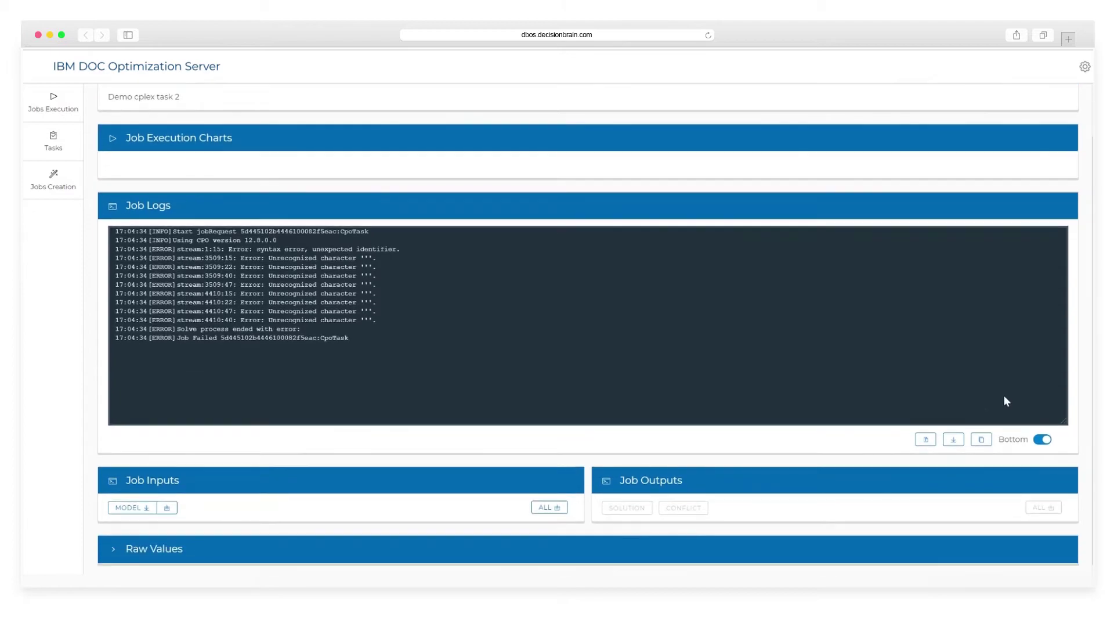
{"action": "left_click", "coordinate": [553, 508]}
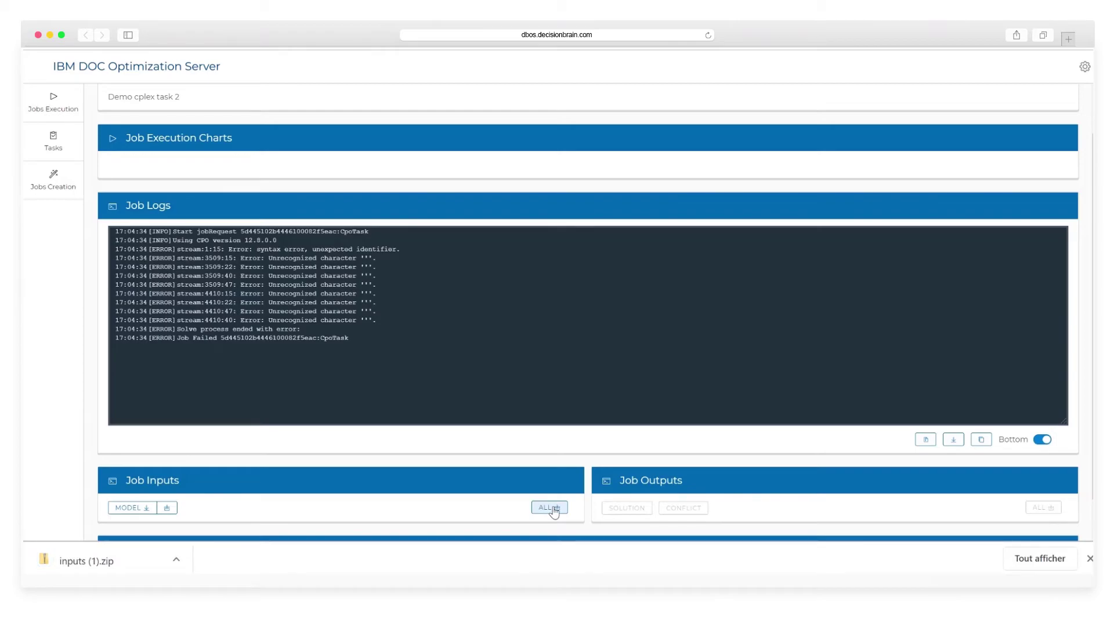
- Retry the failed job as a new job and return to the jobs overview
{"action": "scroll", "coordinate": [553, 510], "scroll_direction": "up", "scroll_amount": 2}
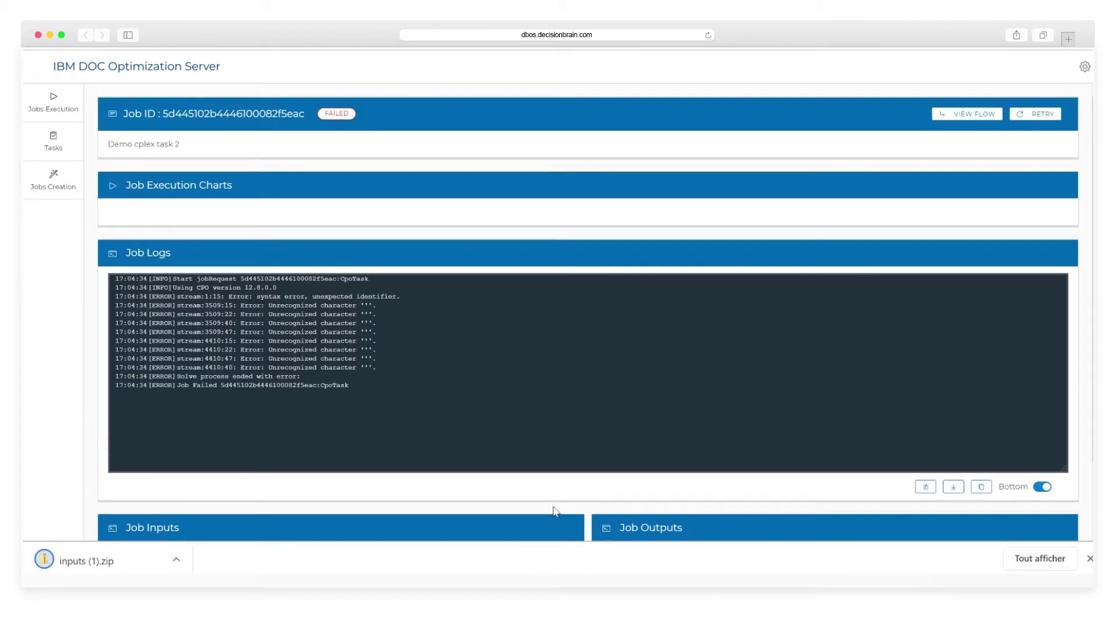
{"action": "left_click", "coordinate": [1036, 114]}
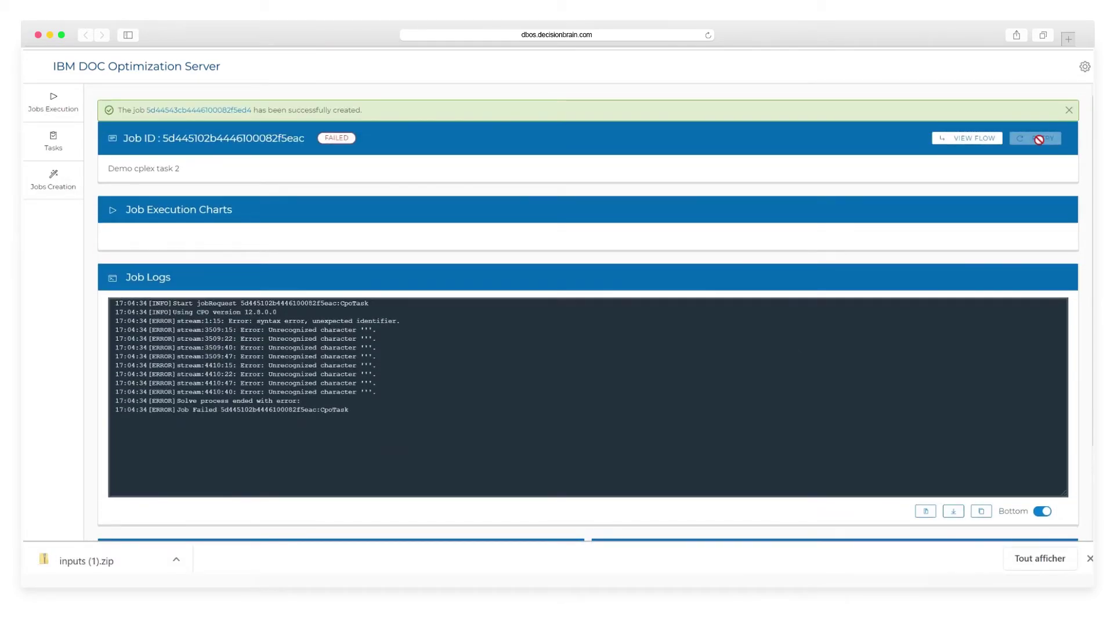
{"action": "left_click", "coordinate": [56, 108]}
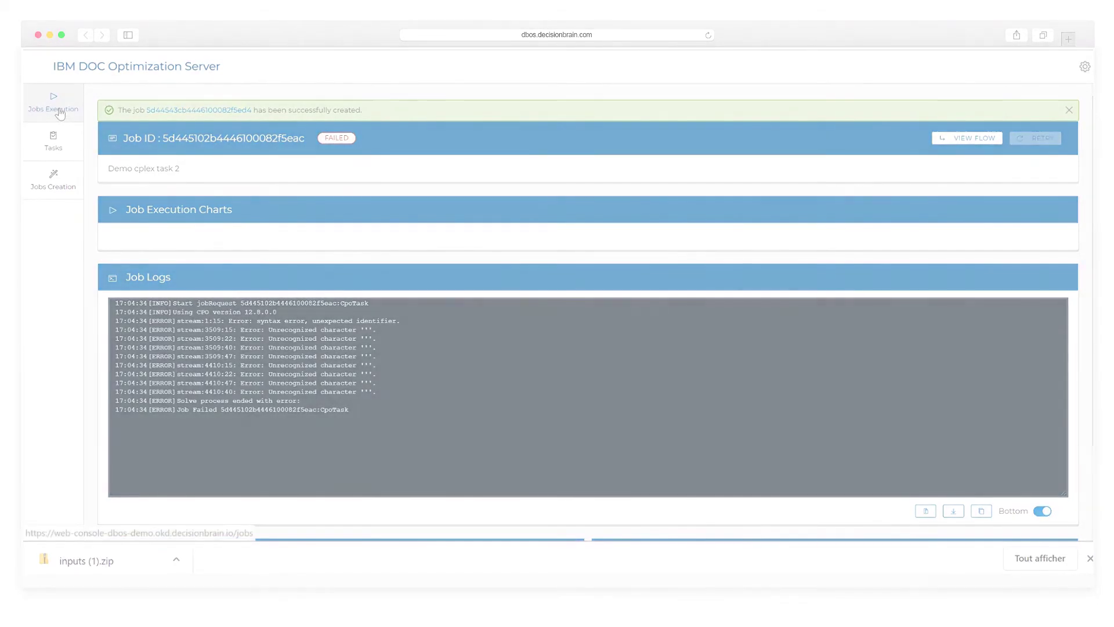